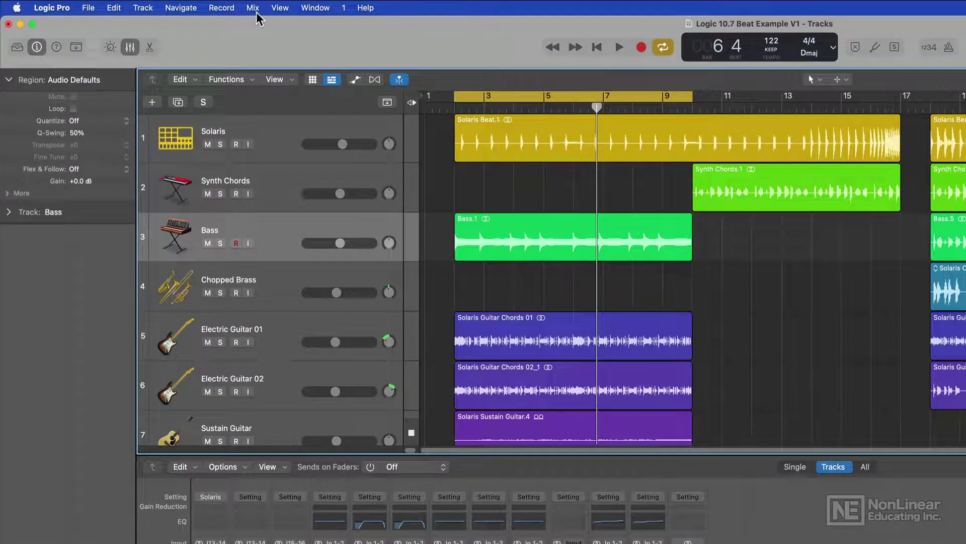
Set Spatial Audio to Dolby Atmos in Project Settings and accept the 7.1.2 surround conversion.
left_click(252, 7)
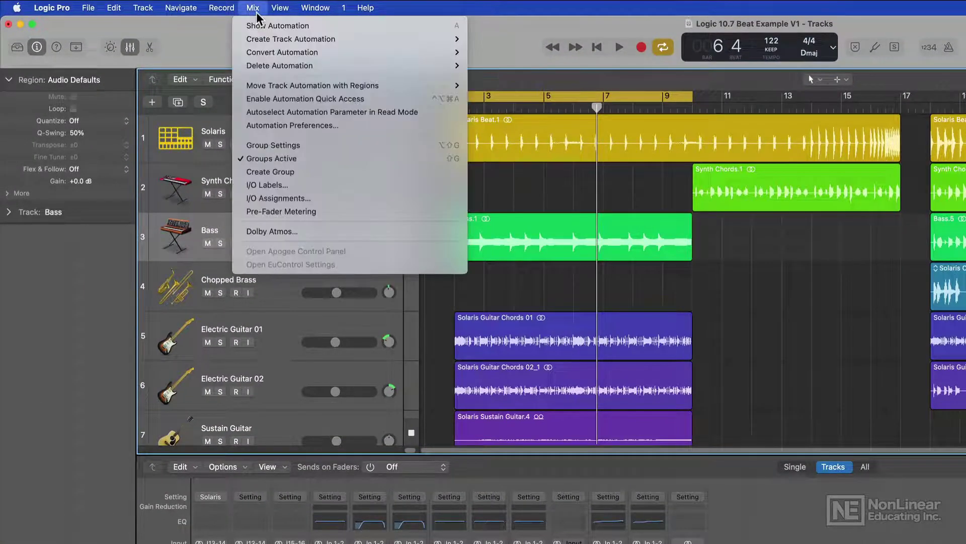
left_click(368, 231)
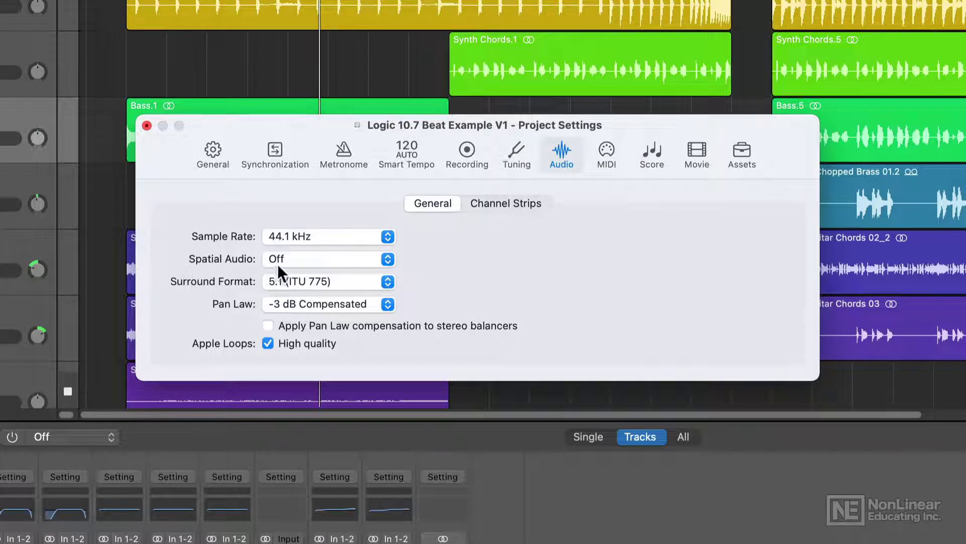
left_click(293, 262)
left_click(340, 277)
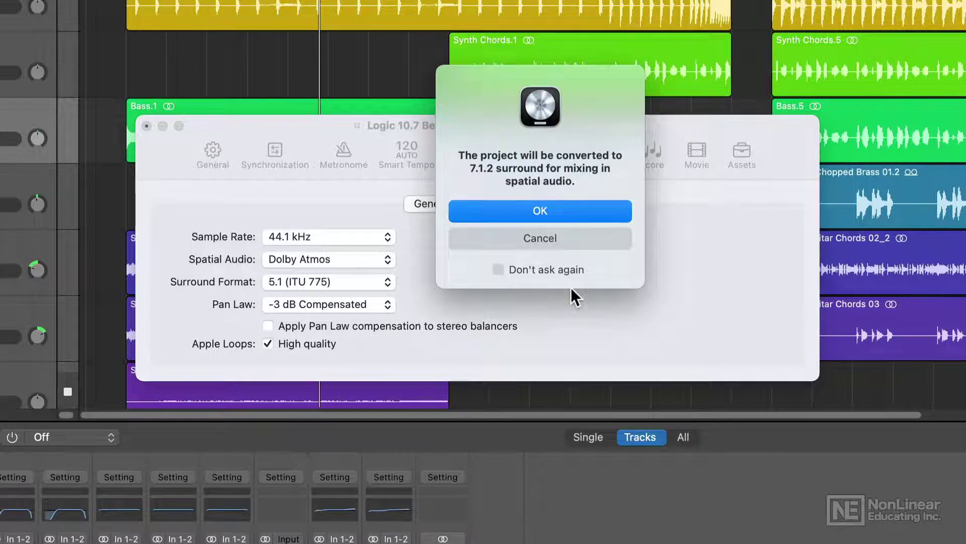
left_click(573, 216)
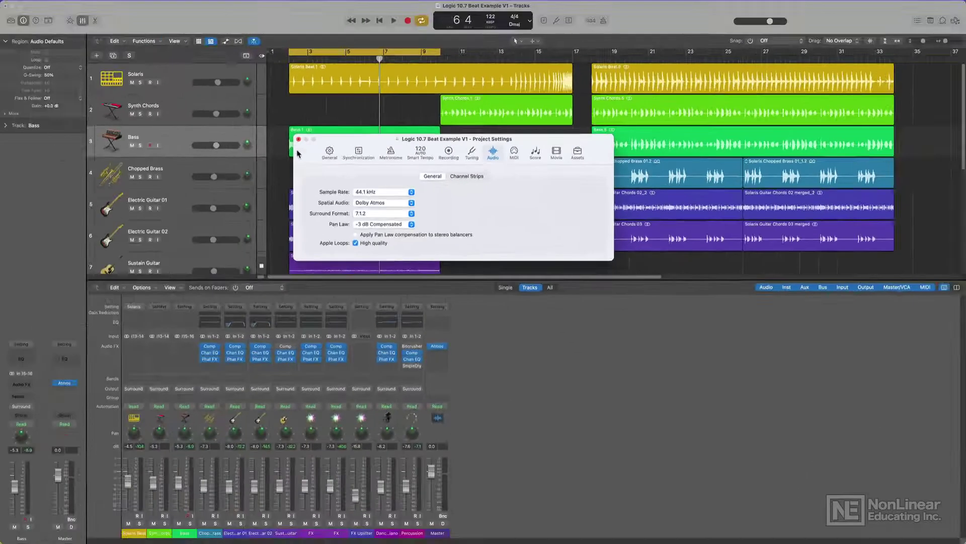
Close Project Settings and open Electric Guitar 02's Surround Panner, moved off to the side.
left_click(298, 139)
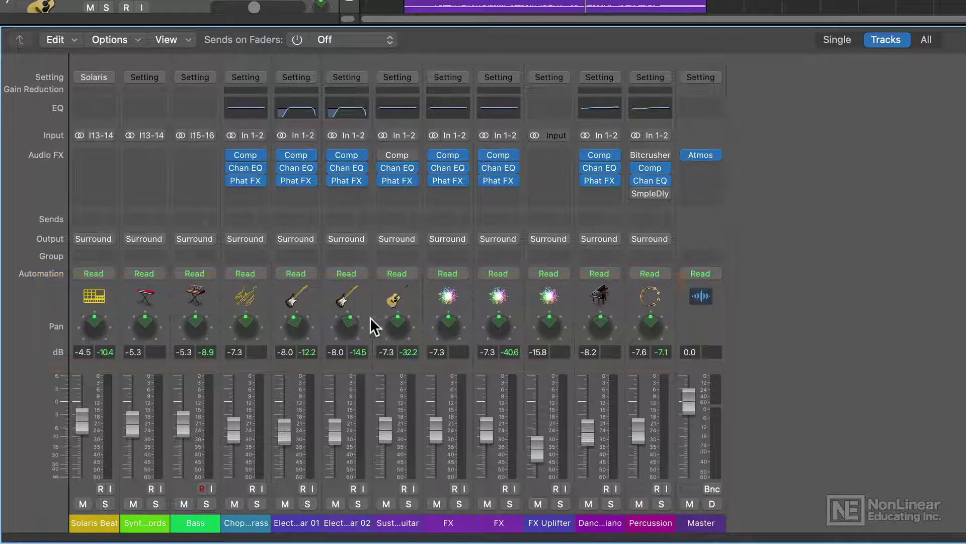
double_click(347, 327)
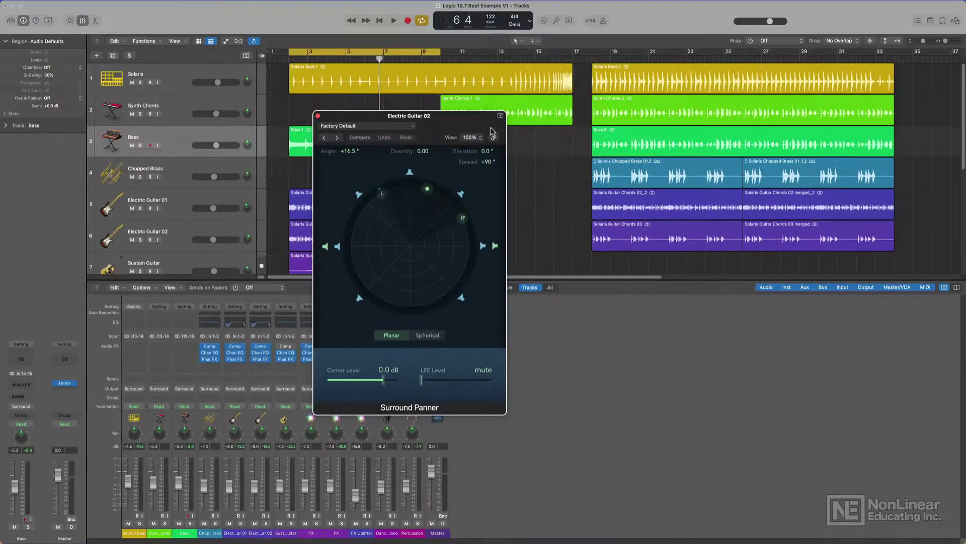
left_click_drag(482, 120, 689, 156)
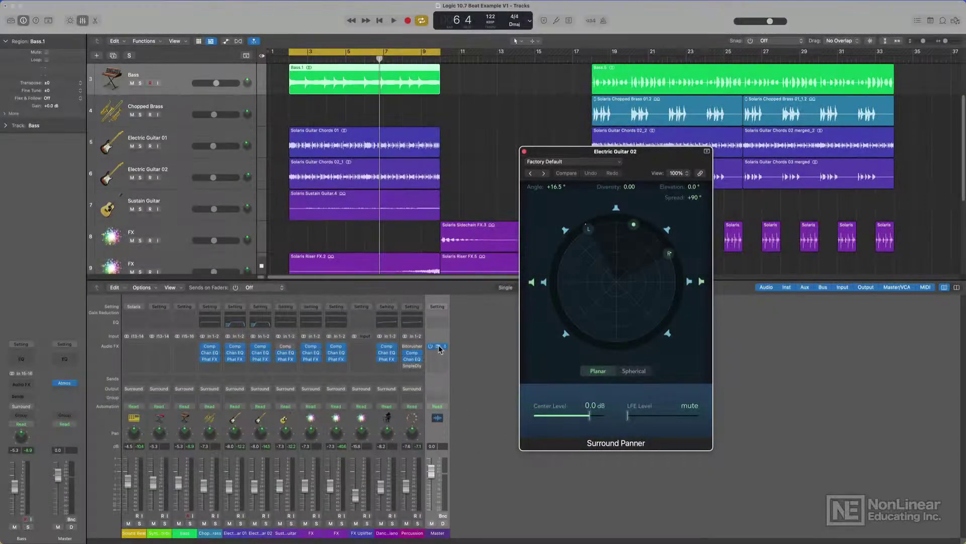
Open the Master's Dolby Atmos plug-in and show its Monitoring Format options.
left_click(438, 347)
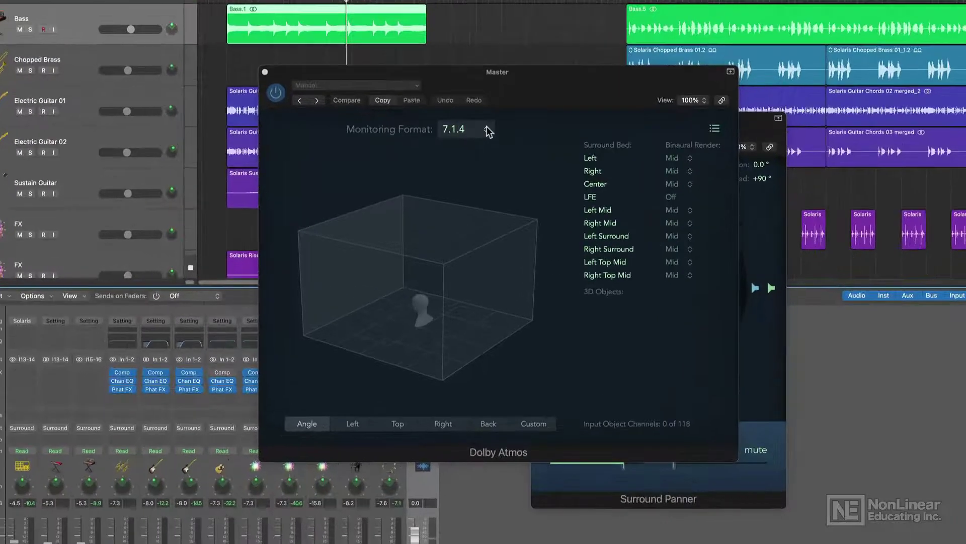
left_click(486, 159)
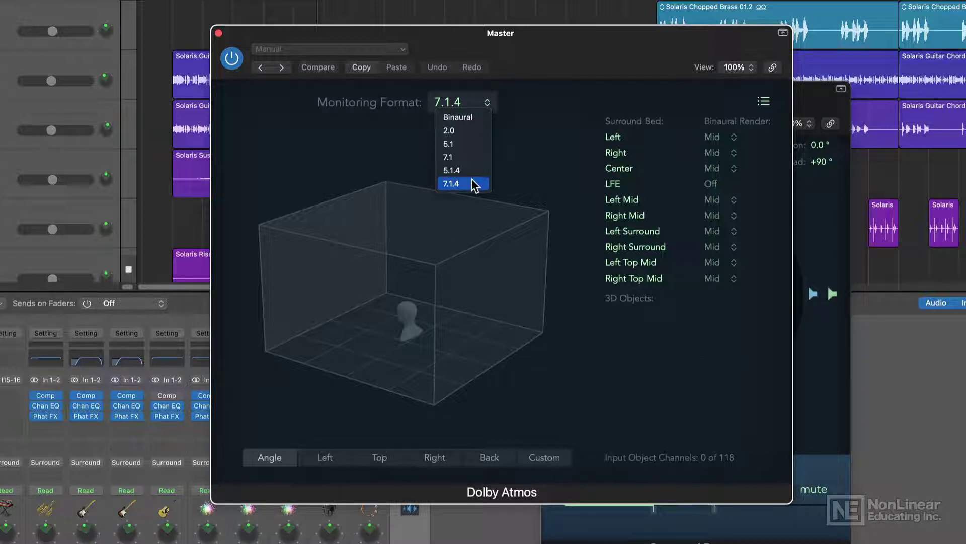
Choose Binaural as the Master Dolby Atmos plug-in's monitoring format.
key("Escape")
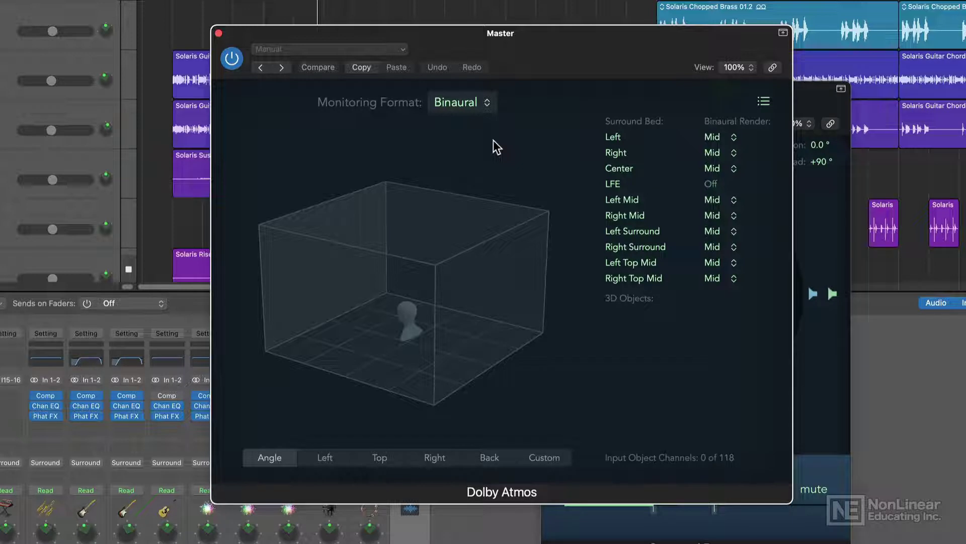
left_click(486, 103)
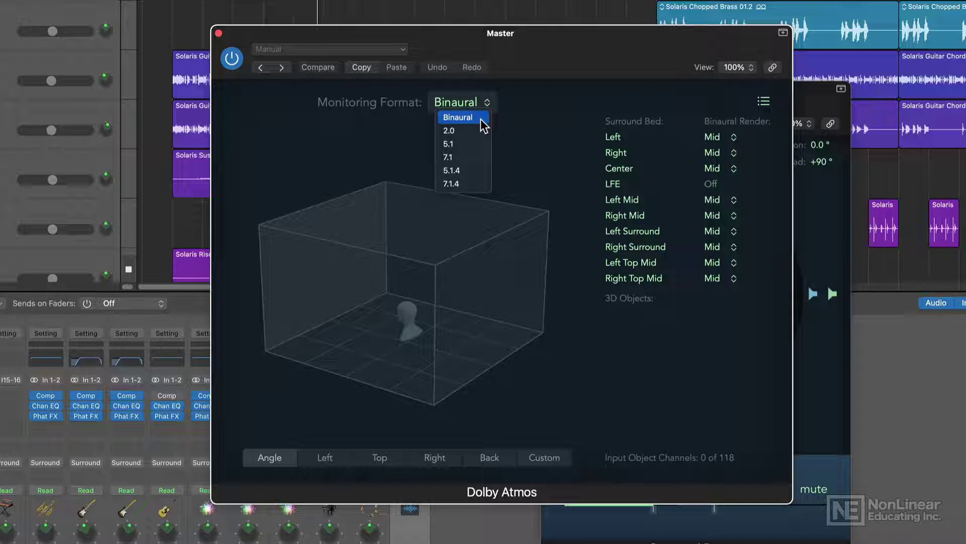
left_click(537, 132)
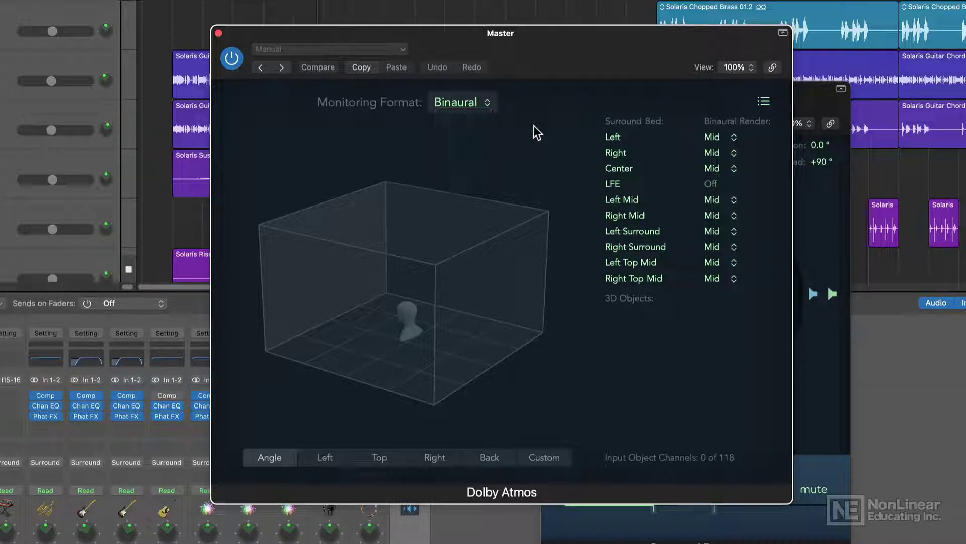
left_click(489, 103)
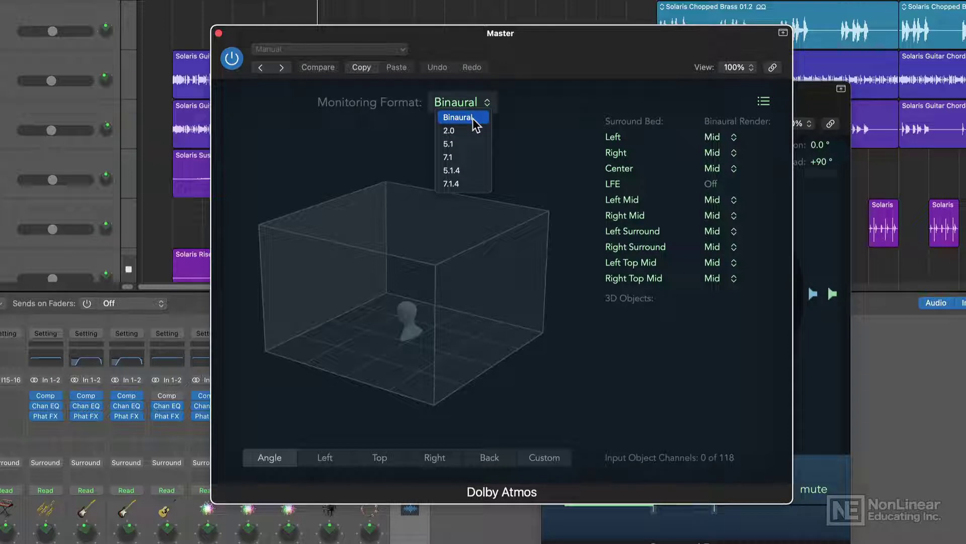
left_click(473, 121)
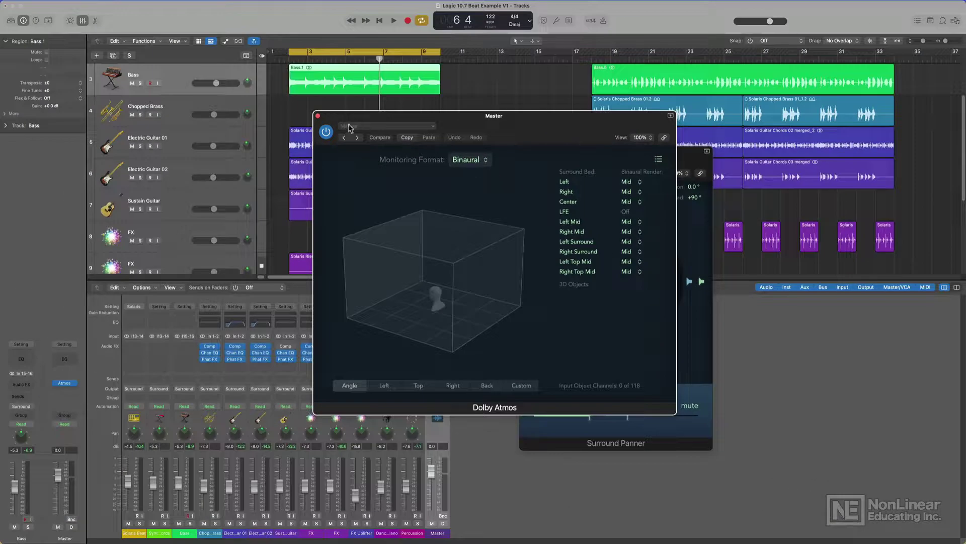
Close the Dolby Atmos plug-in window and solo Electric Guitar 02.
left_click(318, 116)
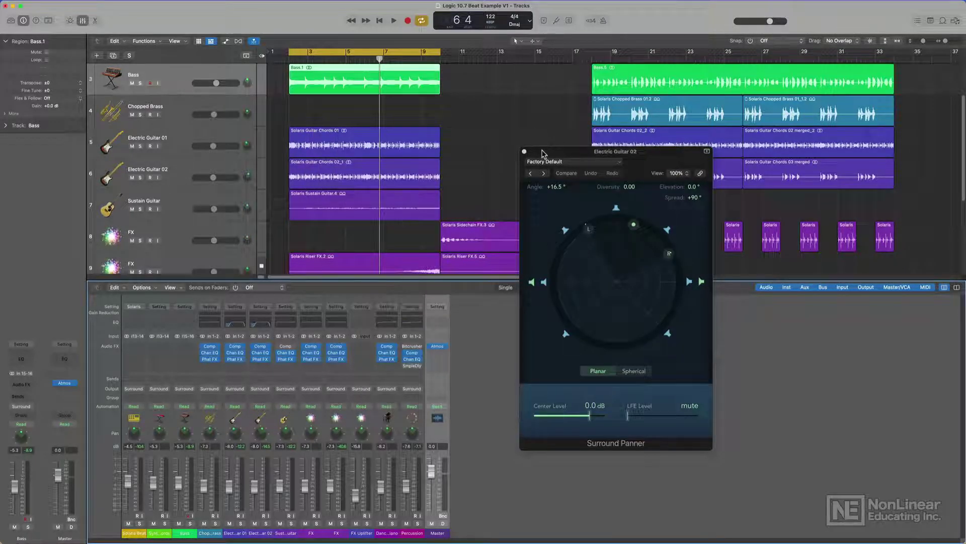
left_click(203, 172)
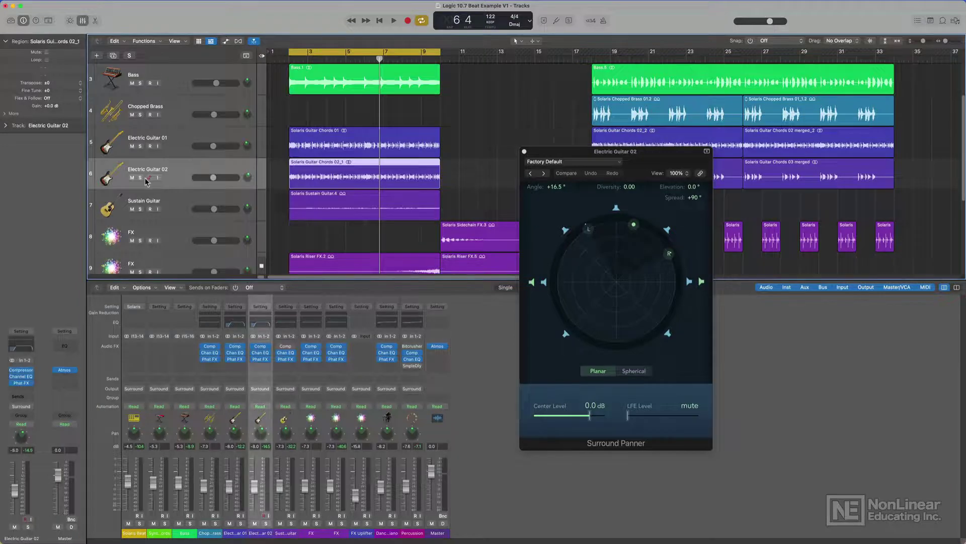
left_click(141, 178)
Sweep Electric Guitar 02 around the listener and narrow its spread to +83°.
left_click_drag(607, 209, 593, 243)
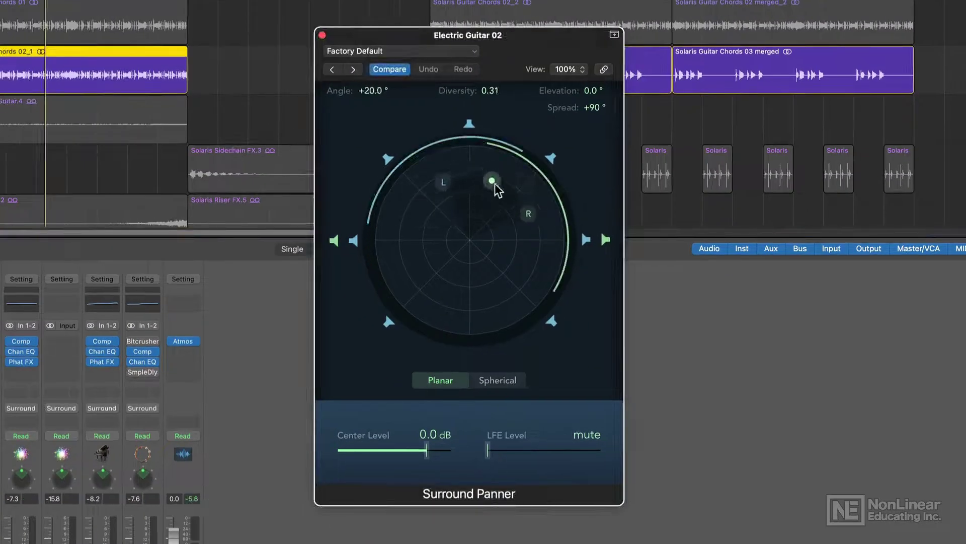
left_click_drag(475, 198, 463, 170)
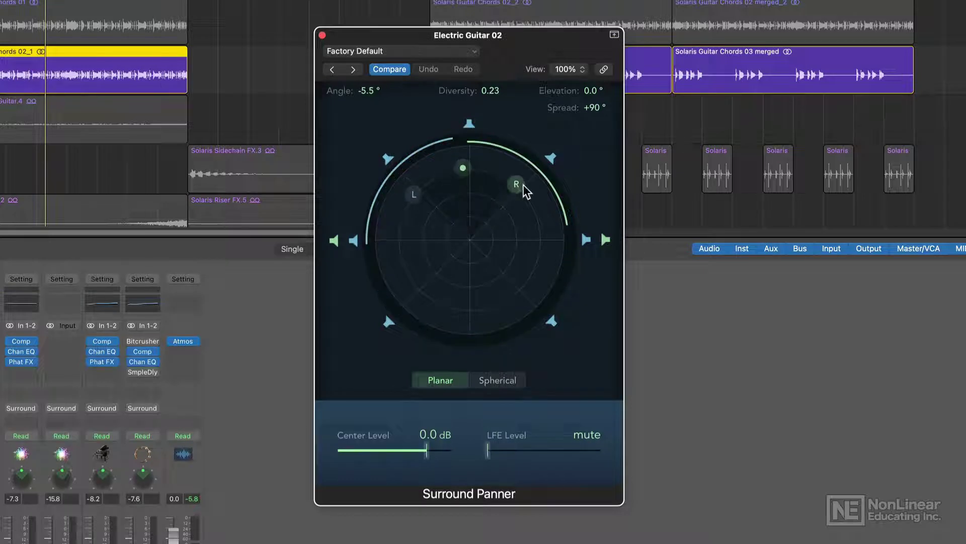
left_click_drag(524, 188, 545, 213)
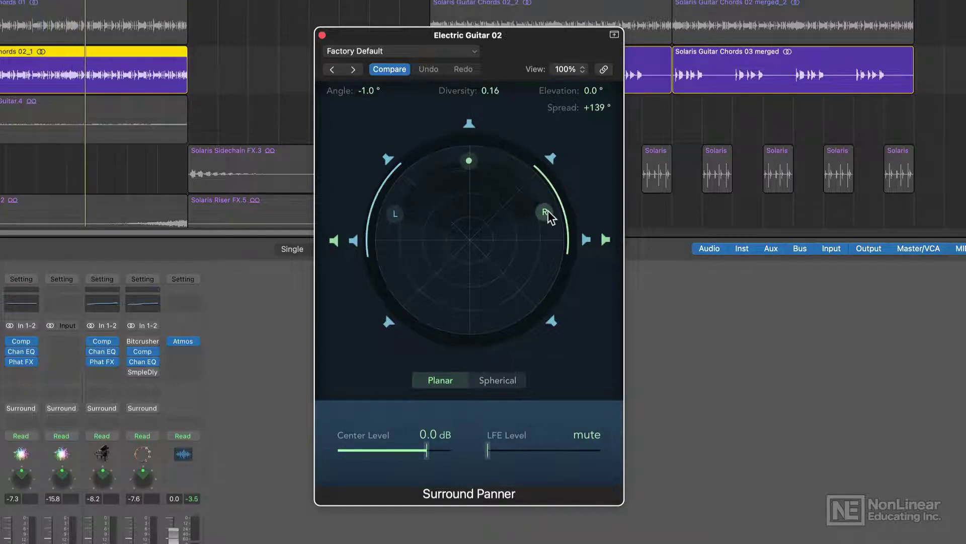
left_click_drag(473, 161, 492, 307)
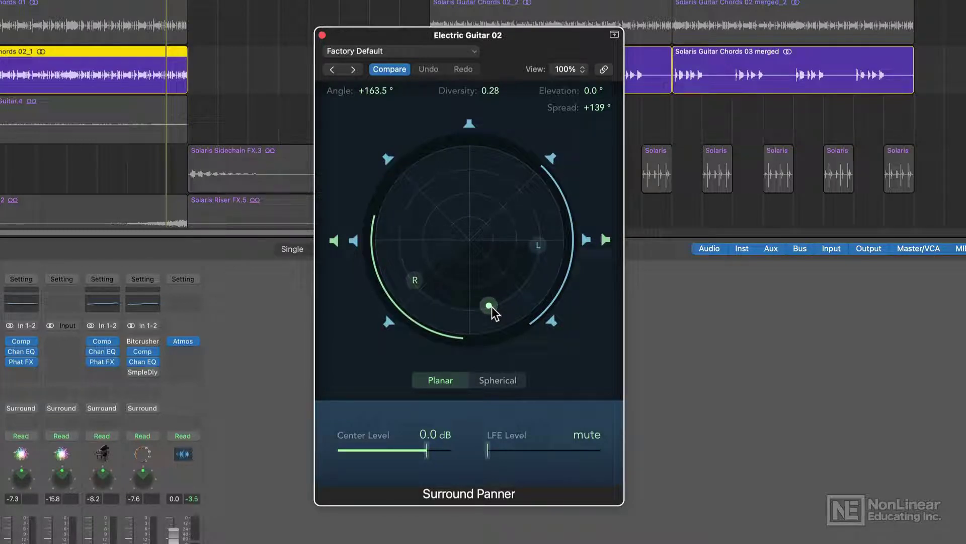
left_click_drag(491, 308, 474, 132)
left_click_drag(559, 208, 533, 169)
left_click_drag(469, 145, 410, 162)
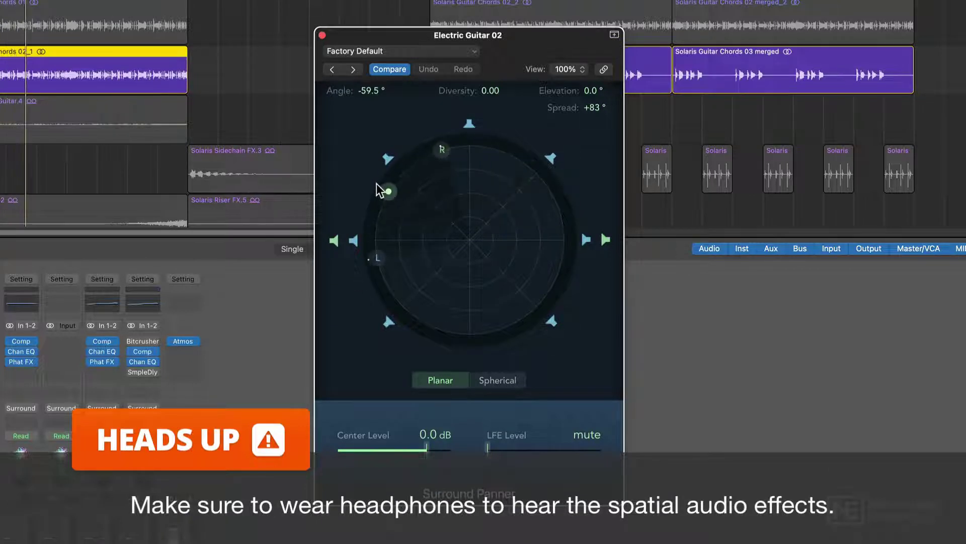
left_click_drag(376, 183, 470, 180)
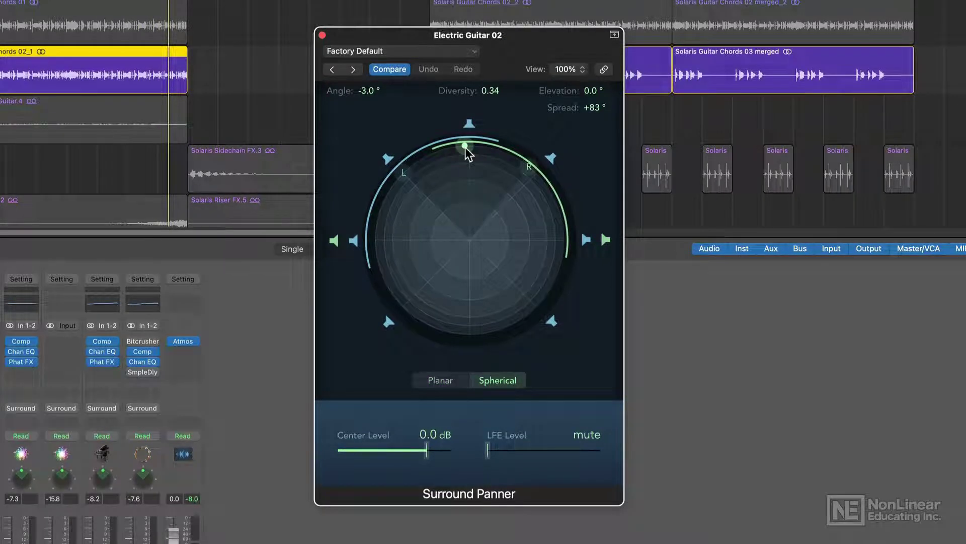
Reposition the guitar panner pucks so the guitars sit at -18.5° and +20.5°.
left_click_drag(465, 147, 470, 214)
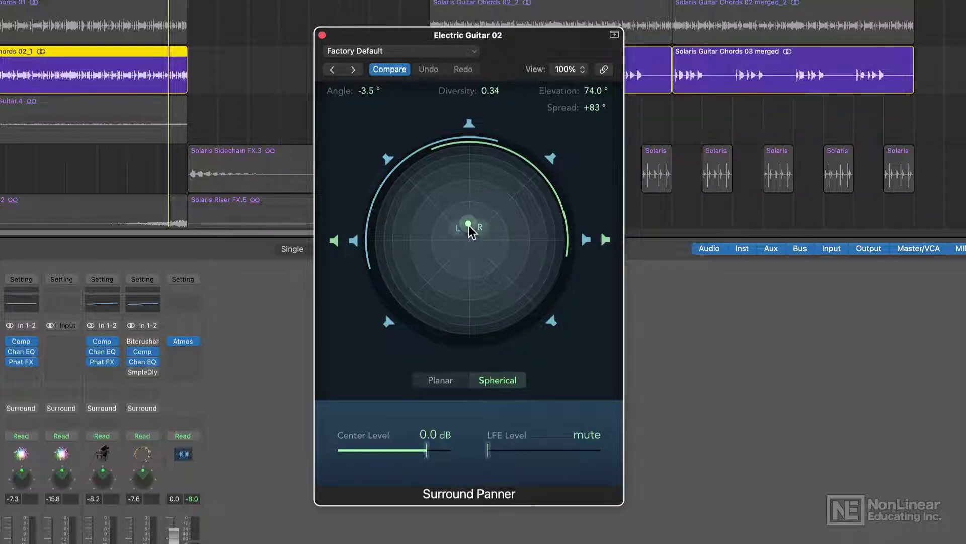
mouse_move(469, 225)
left_mouse_down()
mouse_move(461, 164)
mouse_move(440, 152)
mouse_move(414, 197)
mouse_move(470, 239)
mouse_move(444, 147)
mouse_move(469, 195)
mouse_move(471, 238)
left_mouse_up()
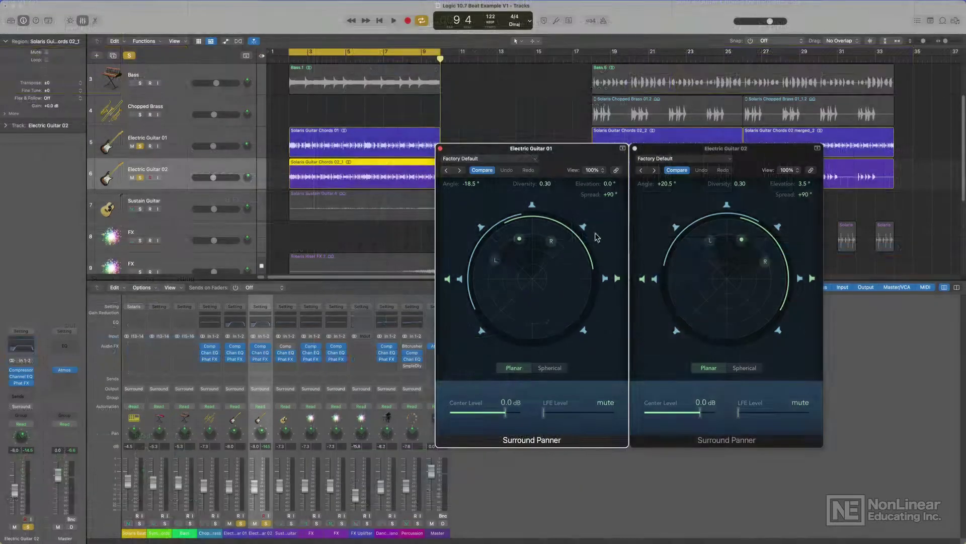
Pan Electric Guitar 01 to -91° and 02 to +90°, widening both spreads to about 130°.
left_click_drag(522, 241, 487, 258)
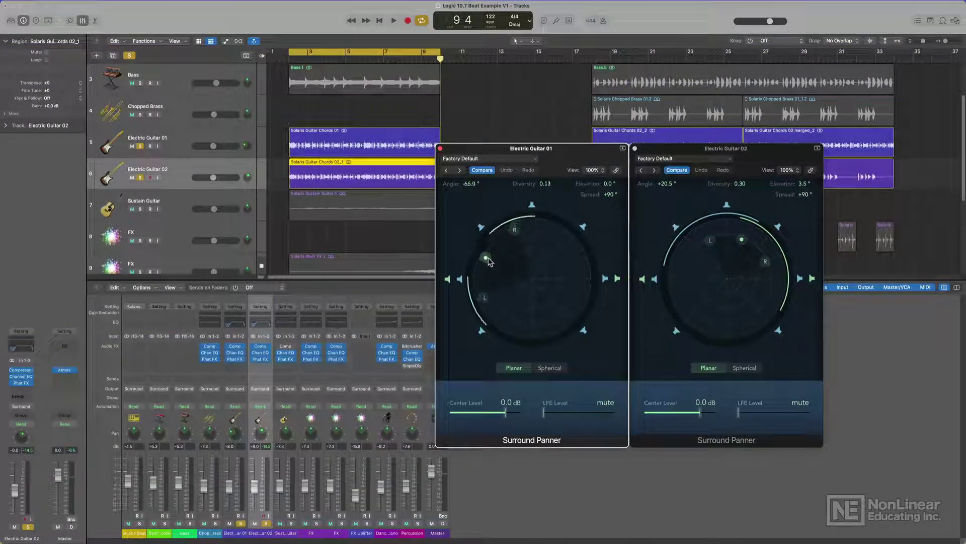
left_click_drag(743, 243, 778, 261)
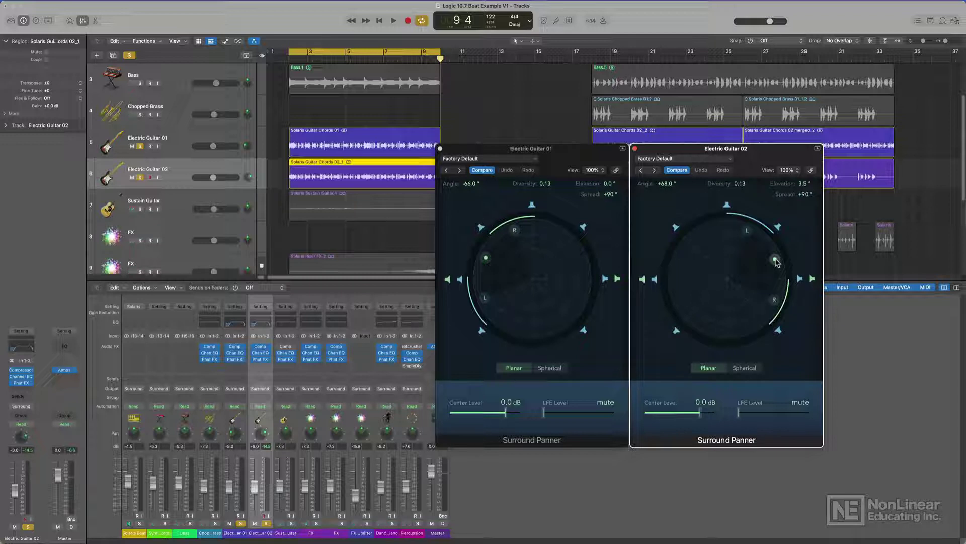
key("space")
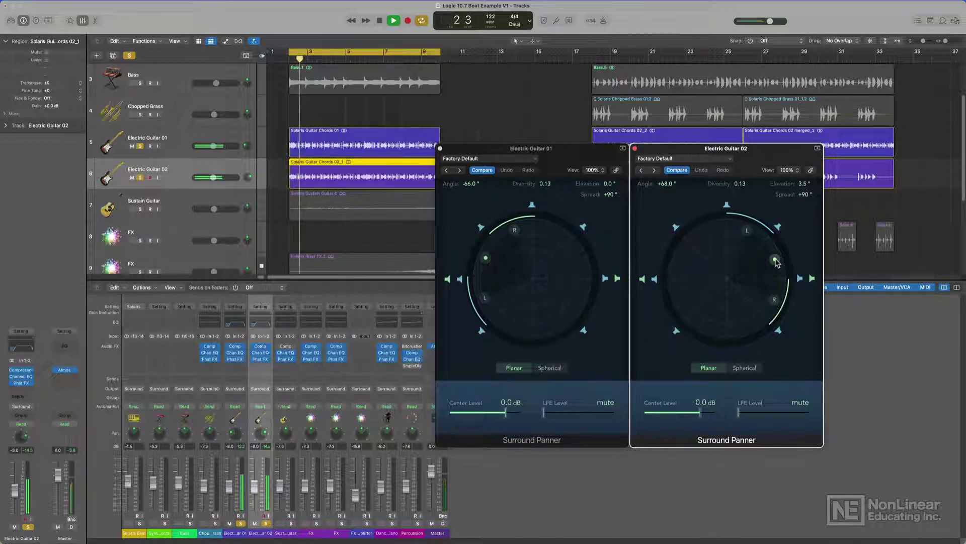
left_click_drag(778, 263, 779, 281)
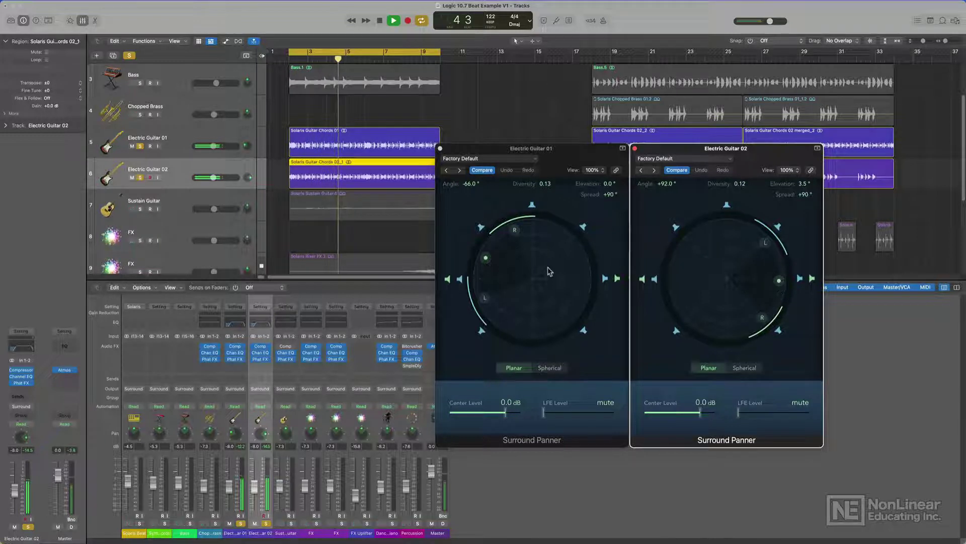
left_click(486, 258)
left_click_drag(486, 258, 485, 281)
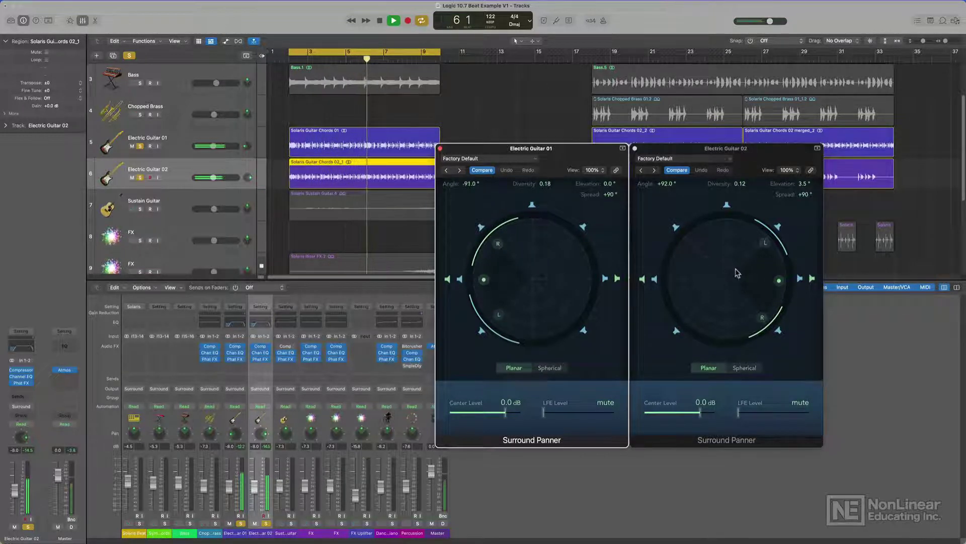
left_click(779, 279)
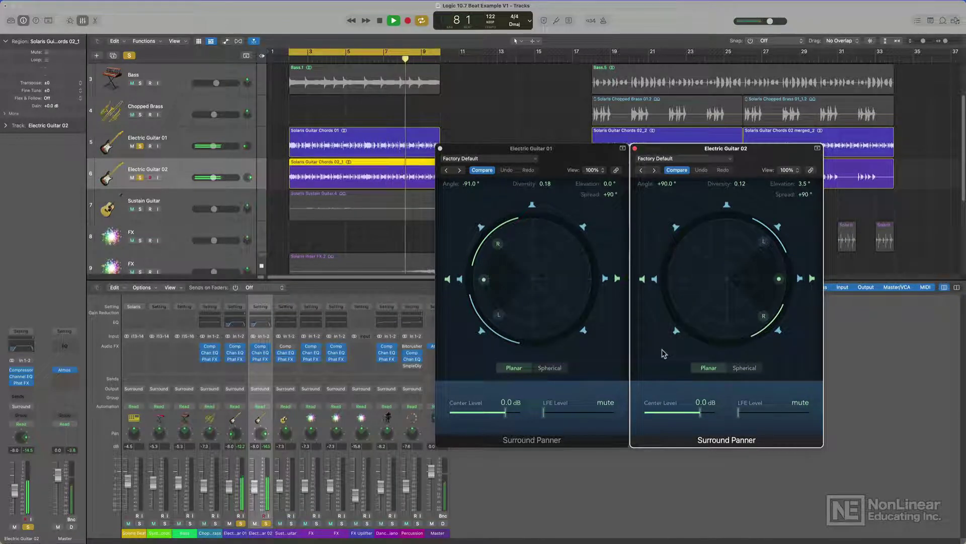
left_click_drag(763, 241, 745, 231)
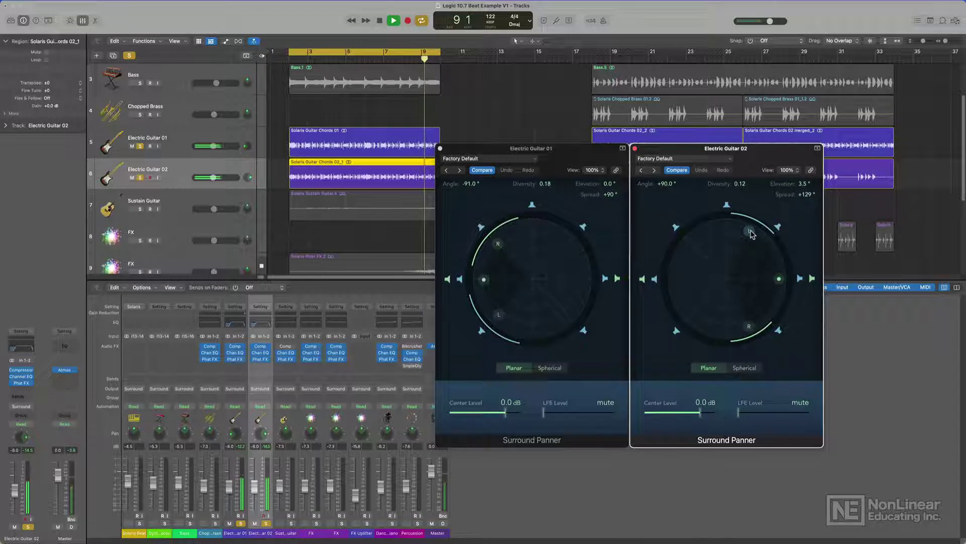
left_click_drag(497, 244, 513, 232)
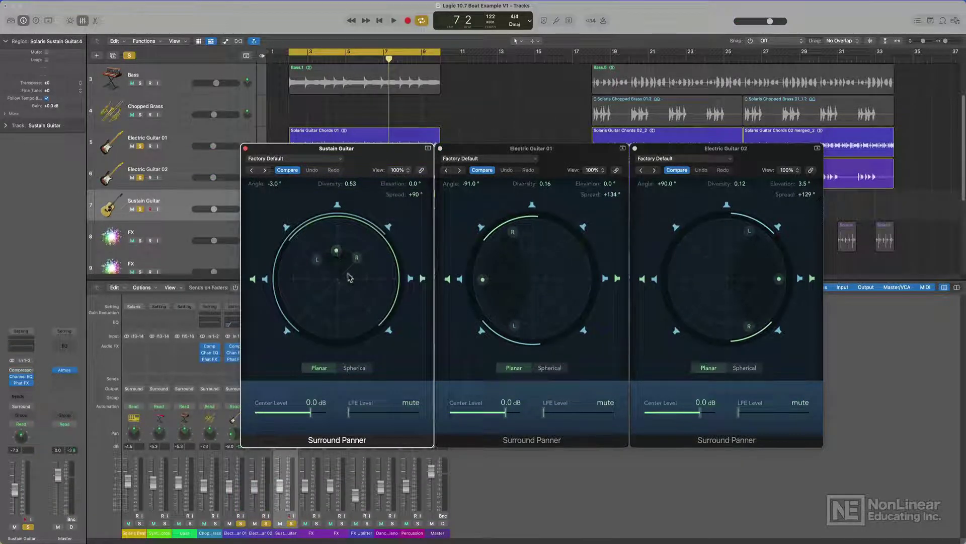
Place Sustain Guitar directly behind the listener at -179.5° with a +112° spread.
mouse_move(338, 255)
left_mouse_down()
mouse_move(363, 259)
mouse_move(345, 244)
mouse_move(313, 251)
mouse_move(373, 256)
mouse_move(341, 262)
left_mouse_up()
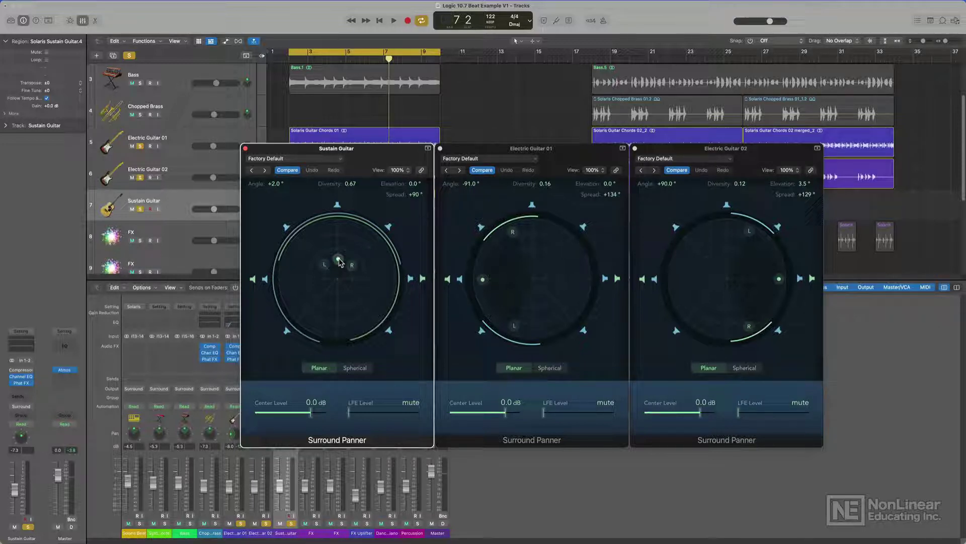
left_click_drag(340, 261, 336, 334)
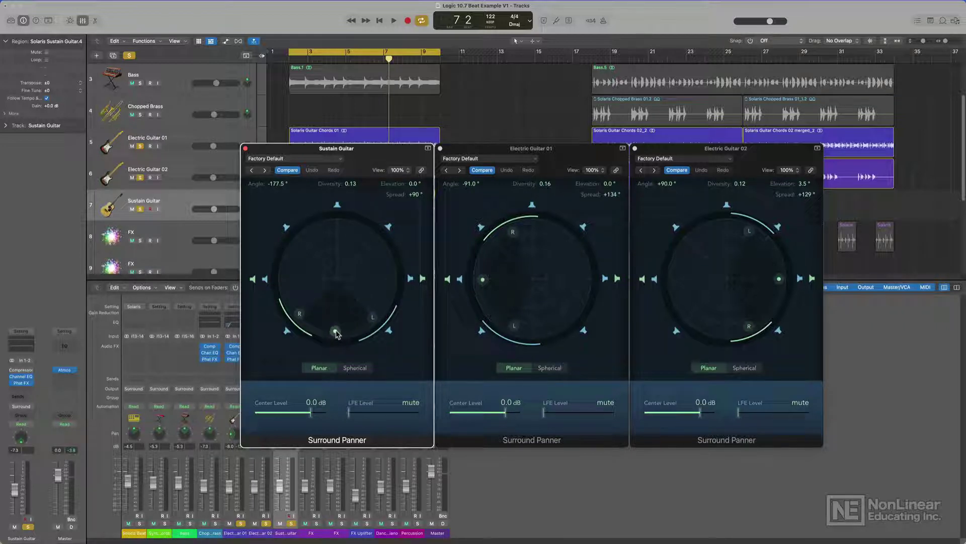
key("space")
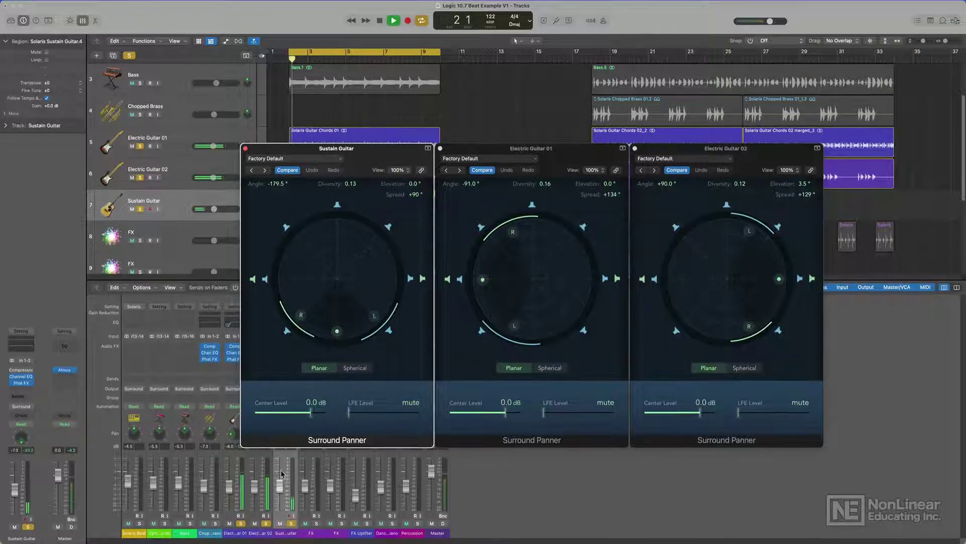
left_click_drag(285, 476, 284, 478)
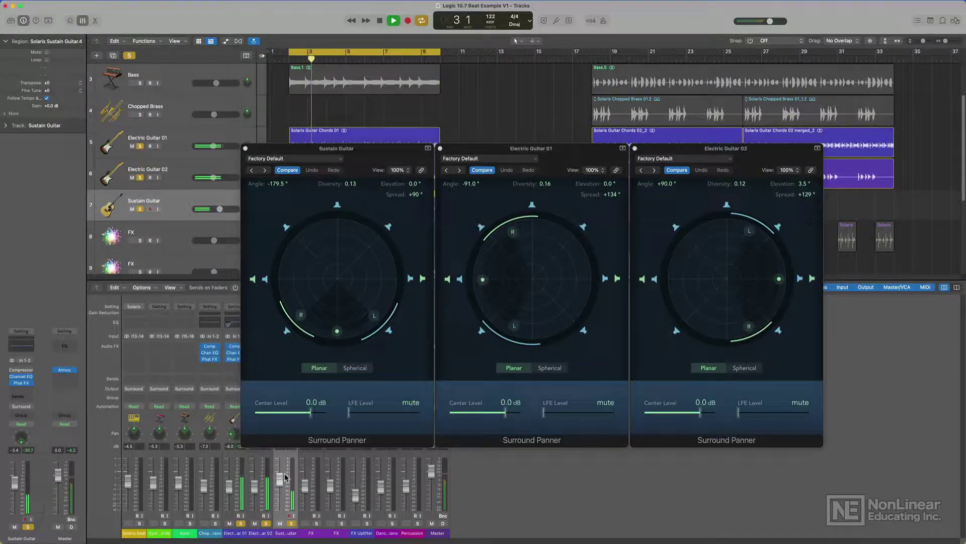
mouse_move(374, 317)
left_mouse_down()
mouse_move(384, 298)
mouse_move(373, 306)
left_mouse_up()
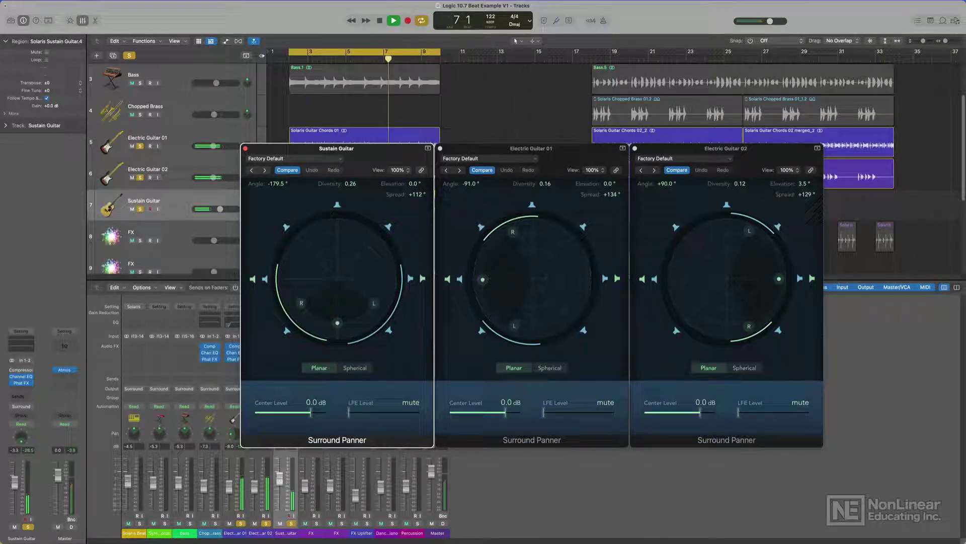
Unsolo the three guitar tracks and stop playback.
left_click(238, 533)
left_click(289, 532, "shift")
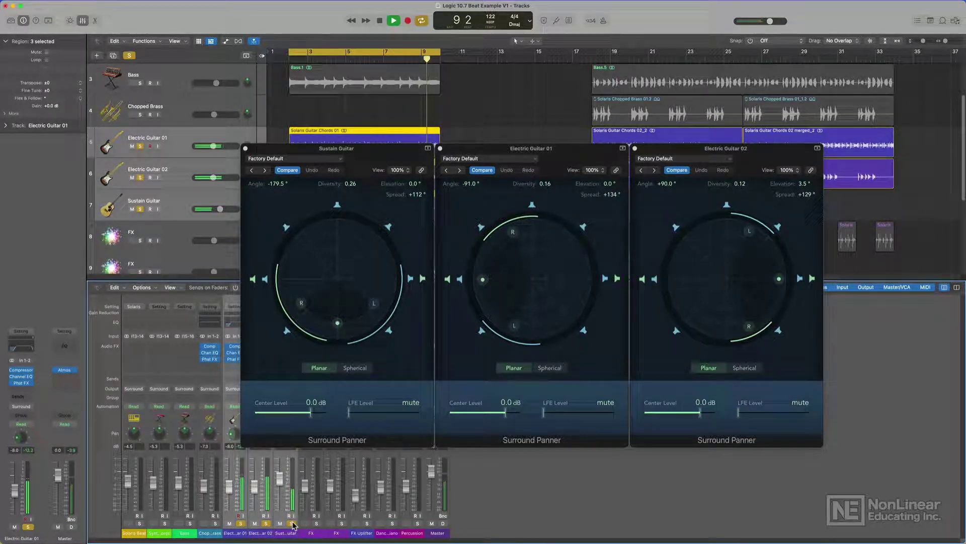
left_click(290, 524)
key("space")
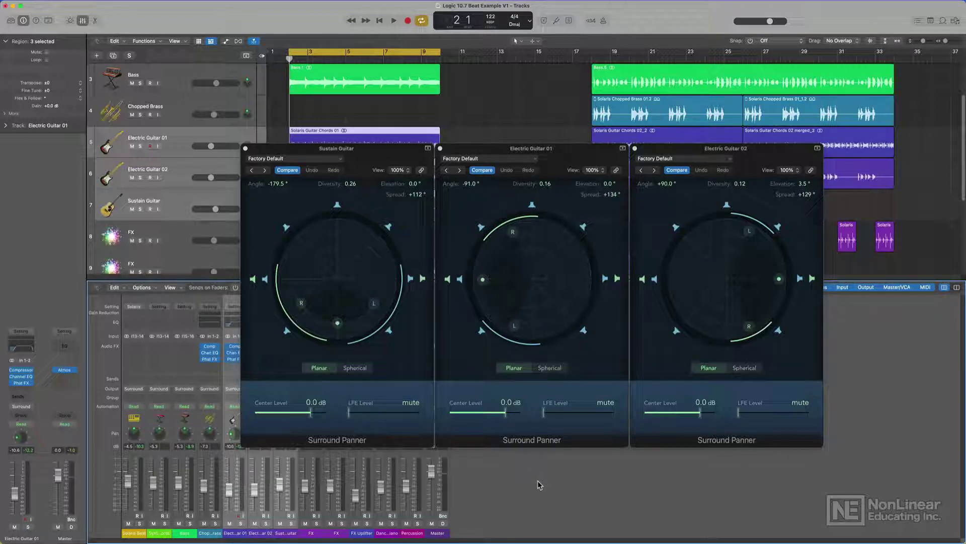
double_click(134, 432)
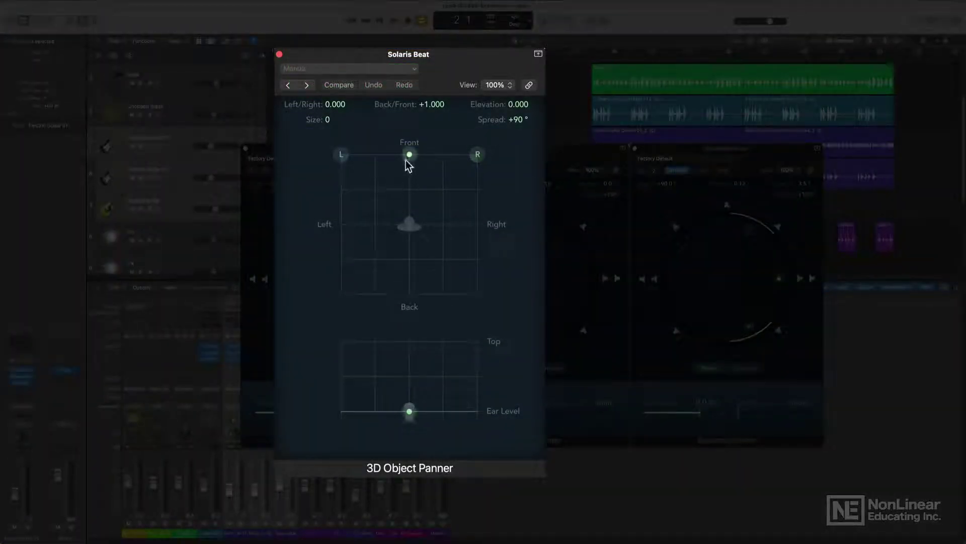
Position Solaris Beat at -0.317 left/right, +0.551 front, elevation +0.378, panner beside the others.
left_click_drag(406, 161, 386, 186)
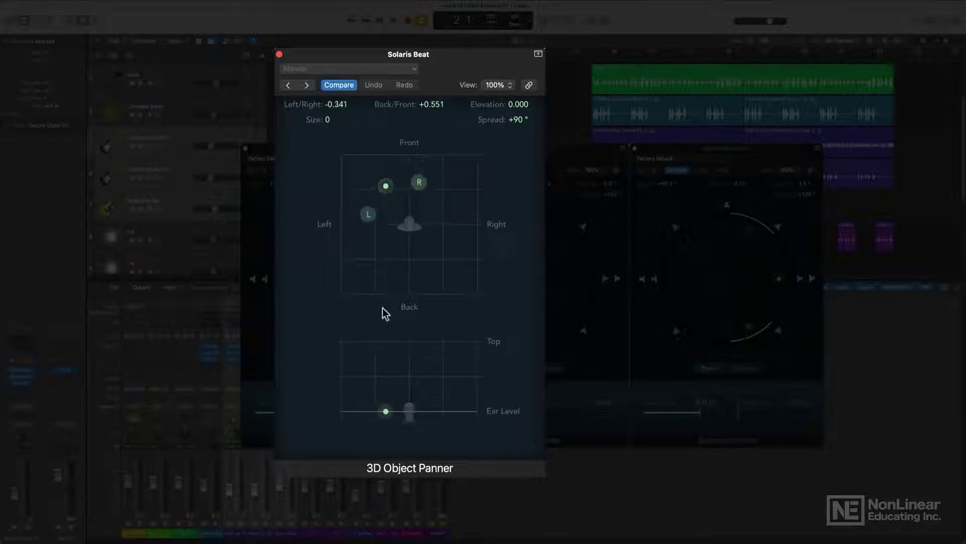
left_click_drag(385, 412, 388, 386)
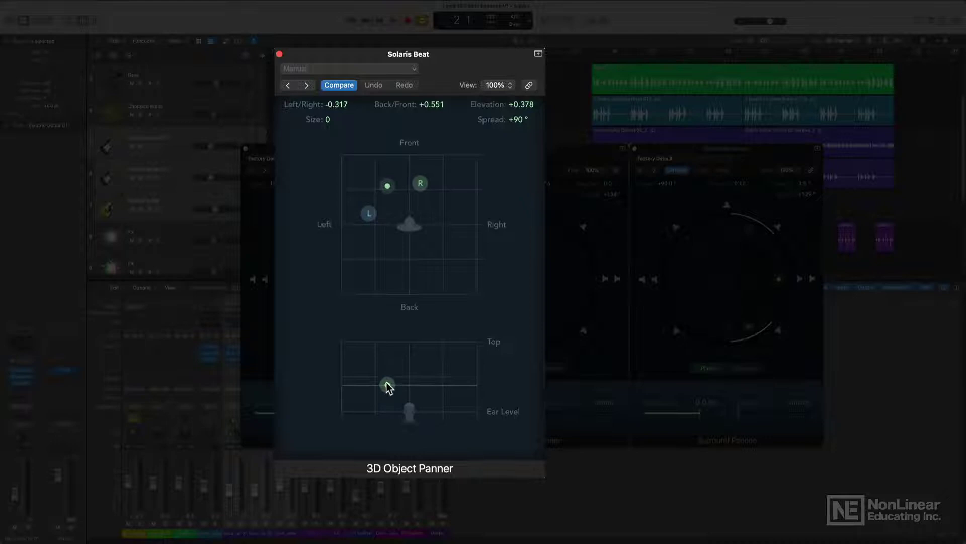
left_click(251, 148)
left_click(450, 120)
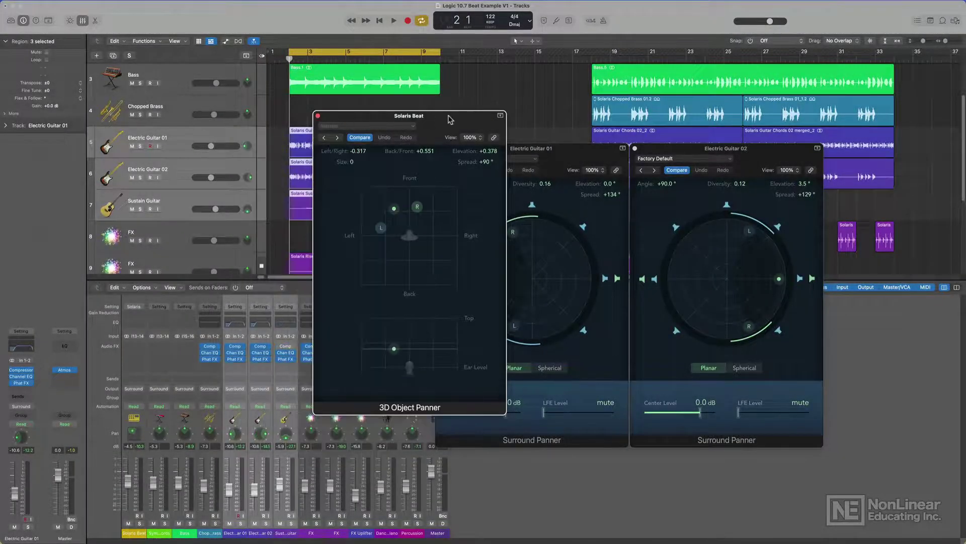
left_click_drag(453, 118, 383, 153)
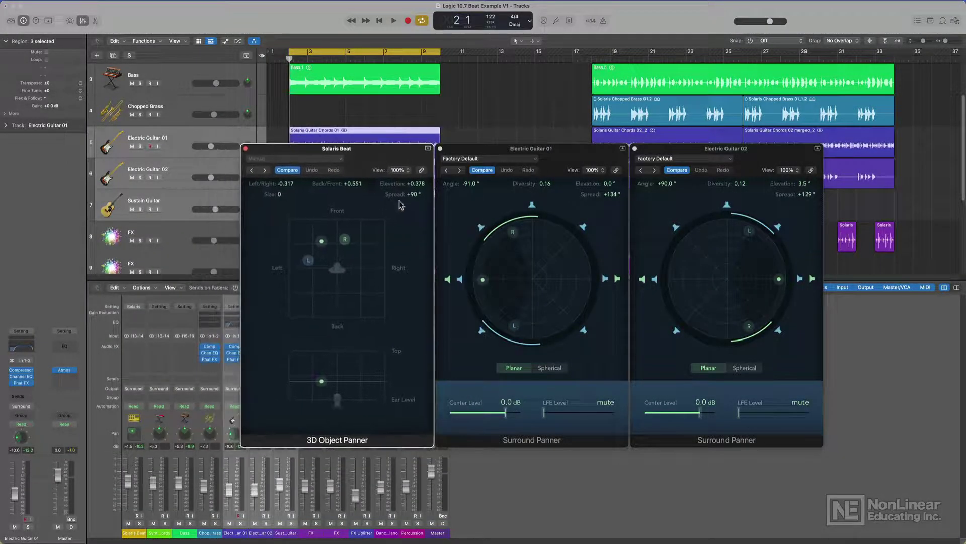